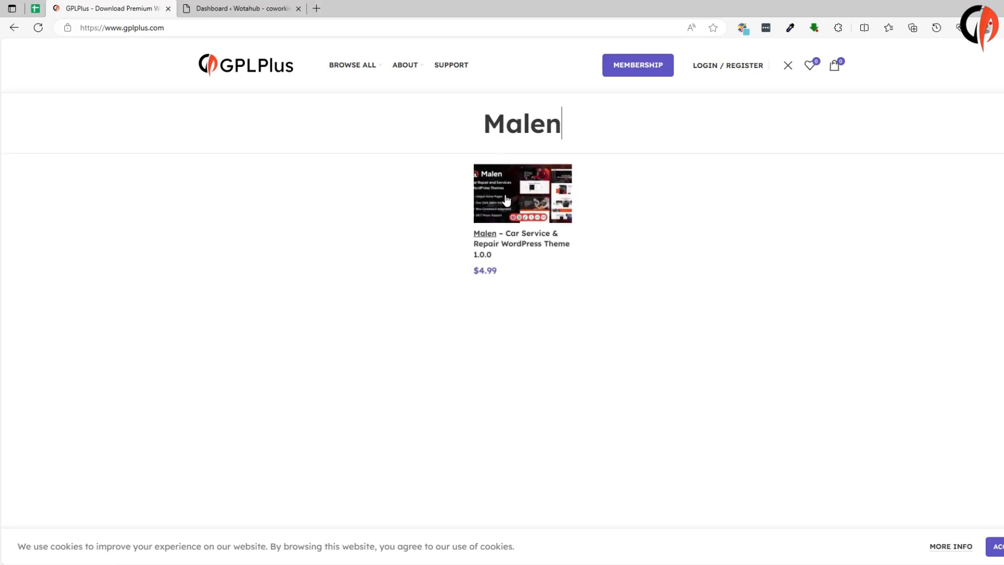
# - Open the product page of the Malen – Car Service & Repair WordPress Theme from the search results
pyautogui.click(506, 200)
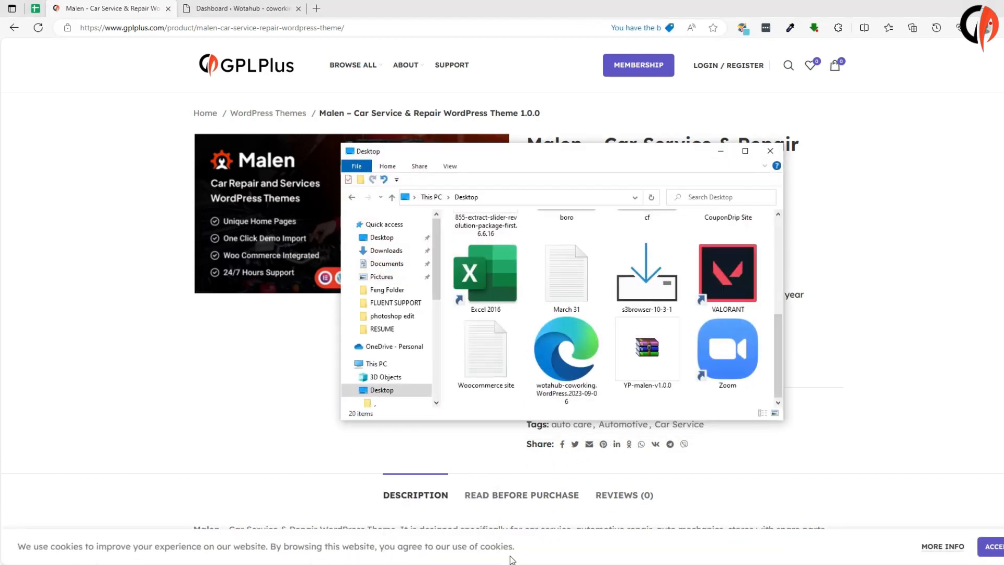
# - Extract the YP-malen-v1.0.0 archive on the Desktop into its own folder and open that folder
pyautogui.click(659, 365)
pyautogui.rightClick(660, 364)
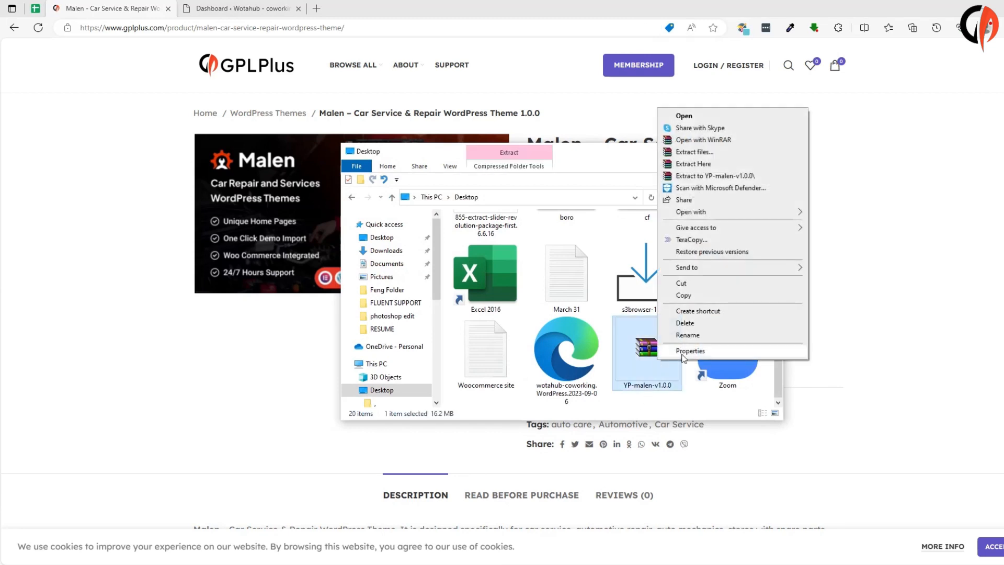
pyautogui.click(705, 152)
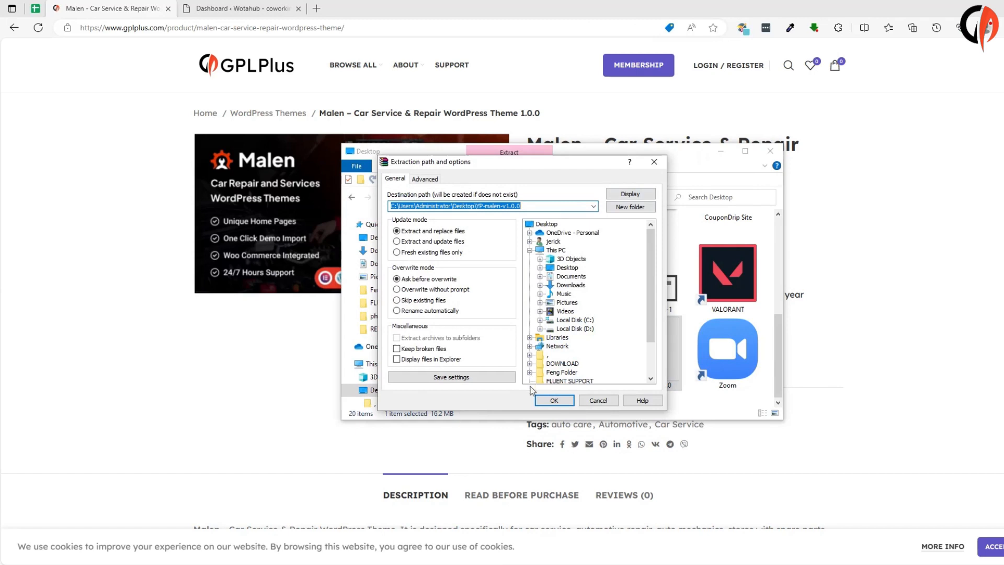
pyautogui.click(557, 400)
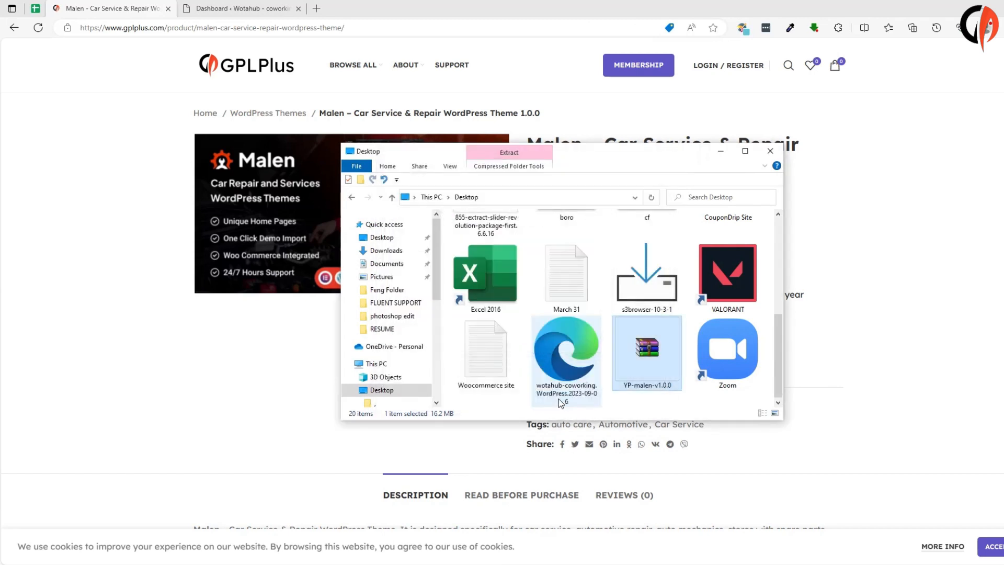
pyautogui.scroll(-1, 558, 398)
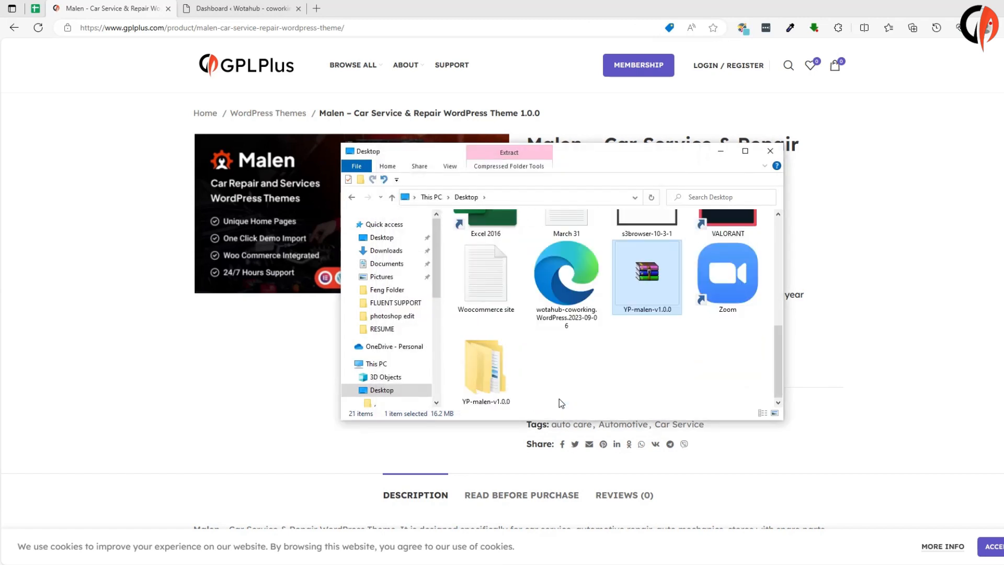
pyautogui.doubleClick(490, 376)
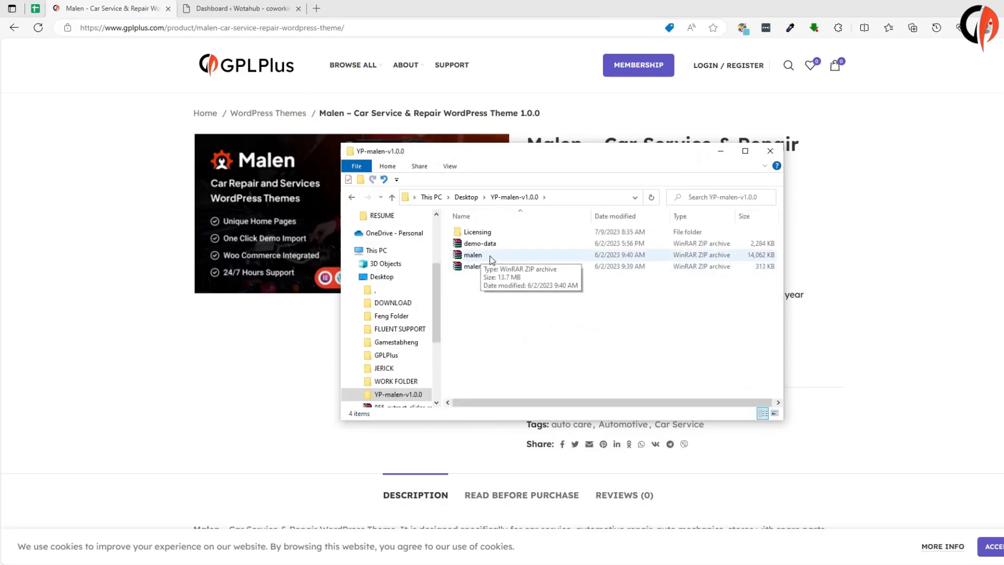
# - Switch to the WordPress admin and open the form for uploading a new theme as a zip file
pyautogui.click(257, 6)
pyautogui.click(256, 6)
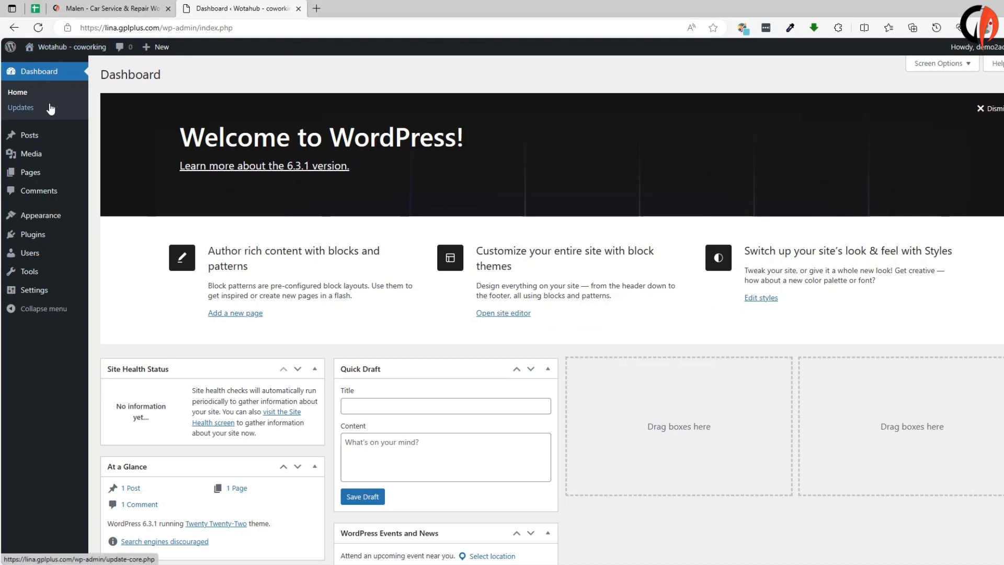
pyautogui.moveTo(51, 222)
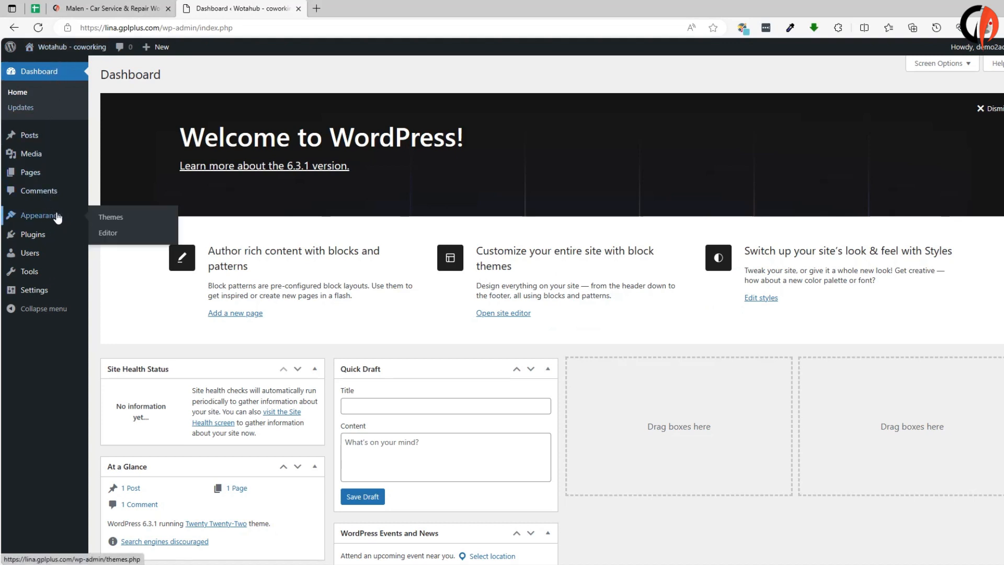
pyautogui.click(110, 219)
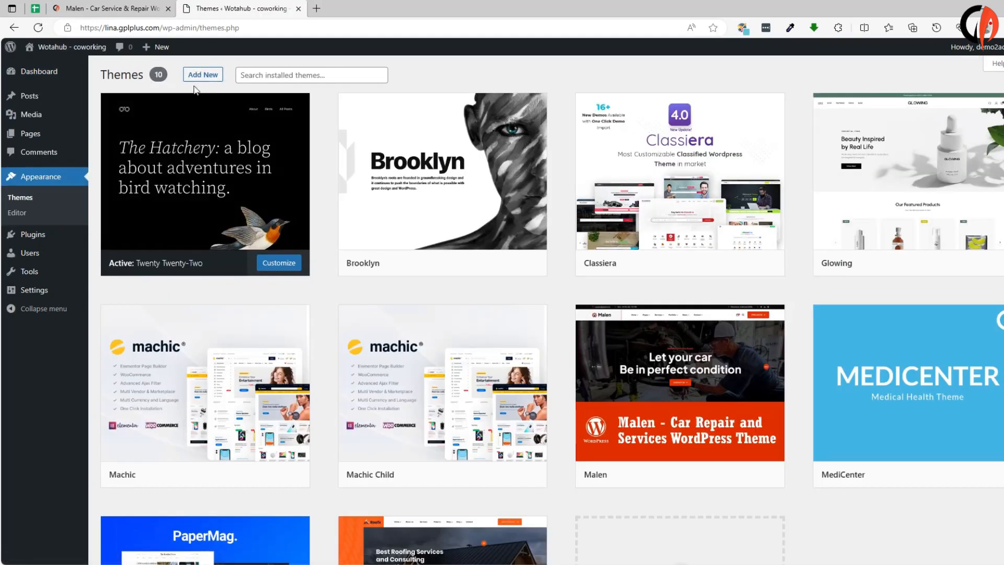
pyautogui.click(207, 76)
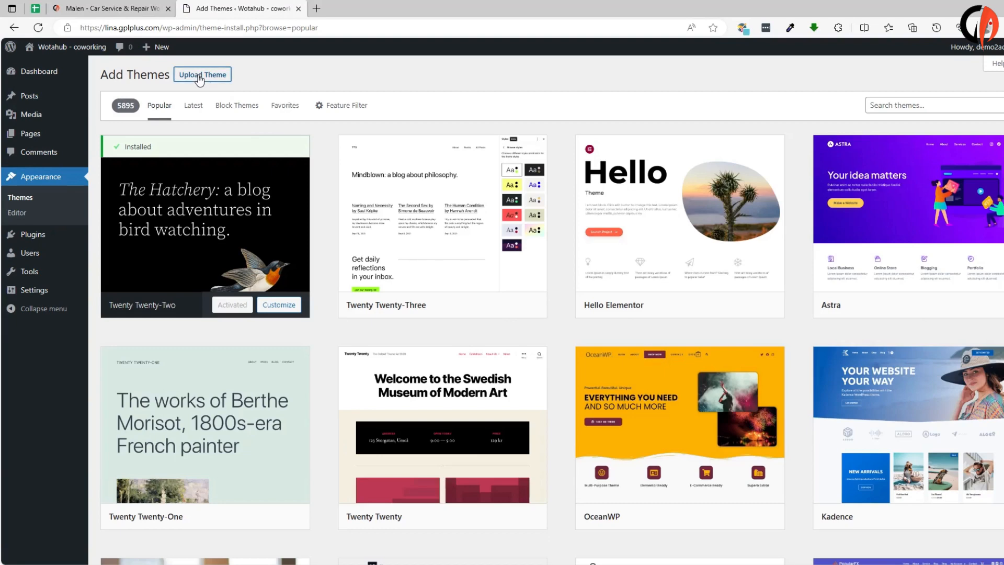
pyautogui.click(200, 78)
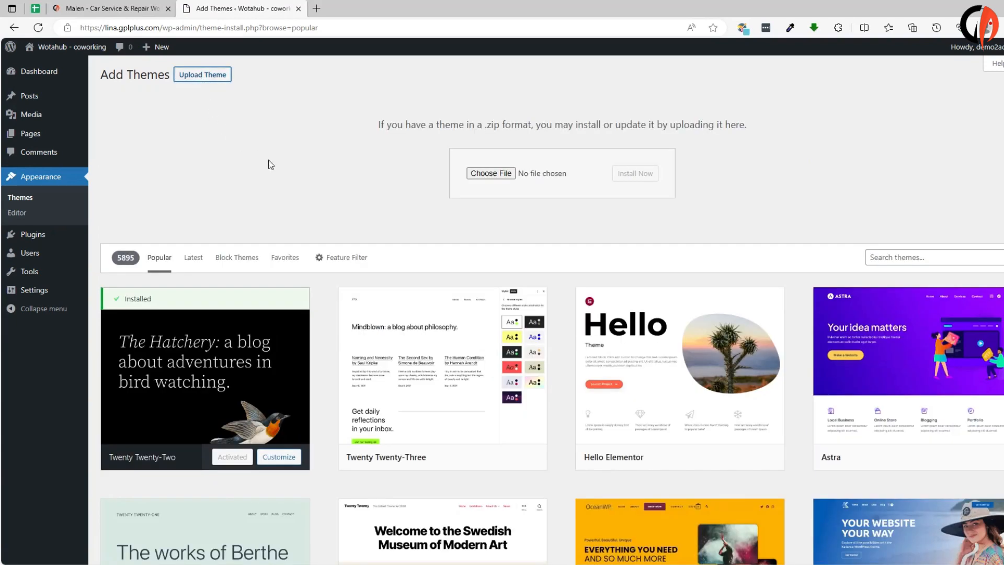
# - Install malen.zip from the YP-malen-v1.0.0 folder, replacing the existing copy of the theme, and activate it
pyautogui.click(498, 174)
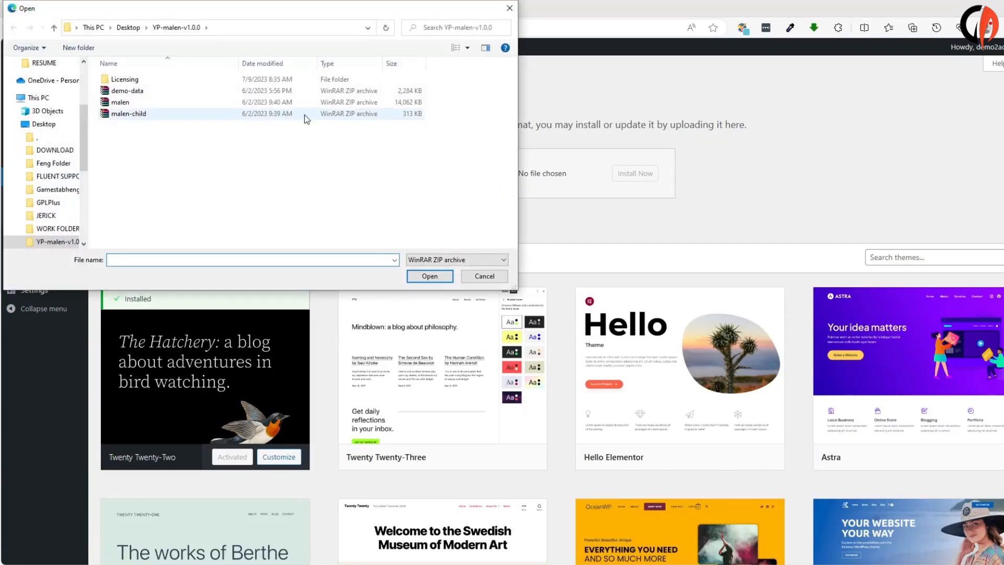
pyautogui.click(140, 103)
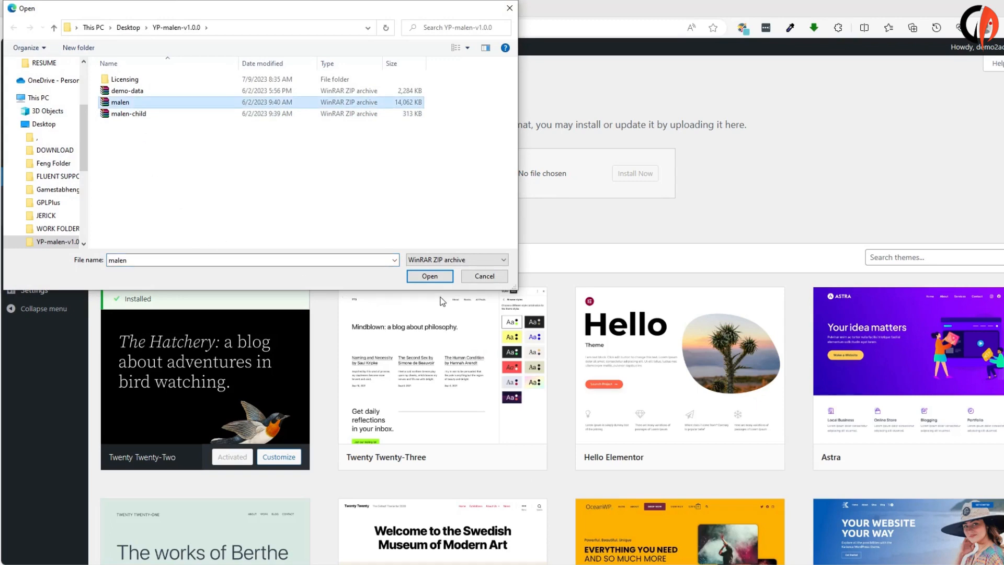
pyautogui.click(437, 279)
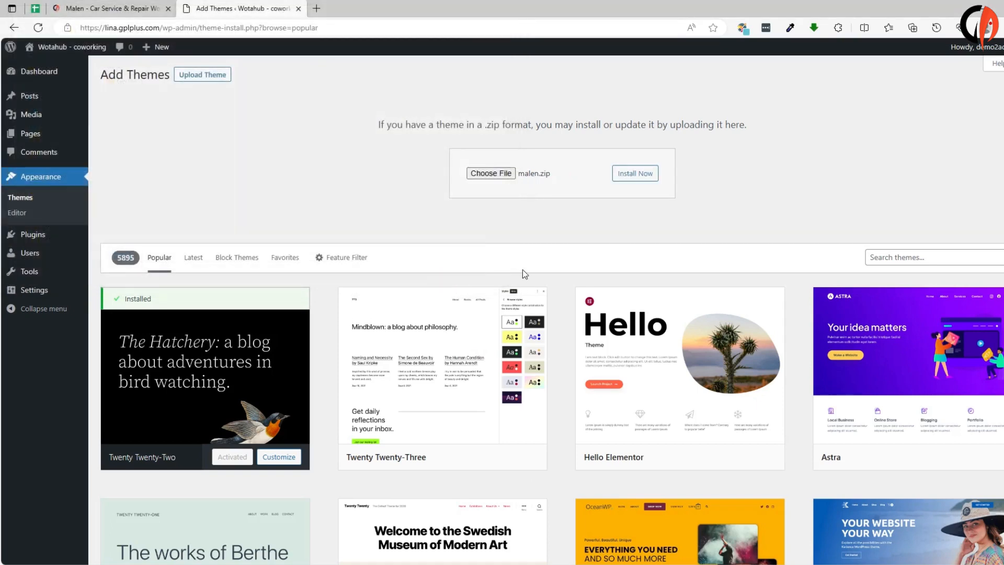
pyautogui.click(638, 176)
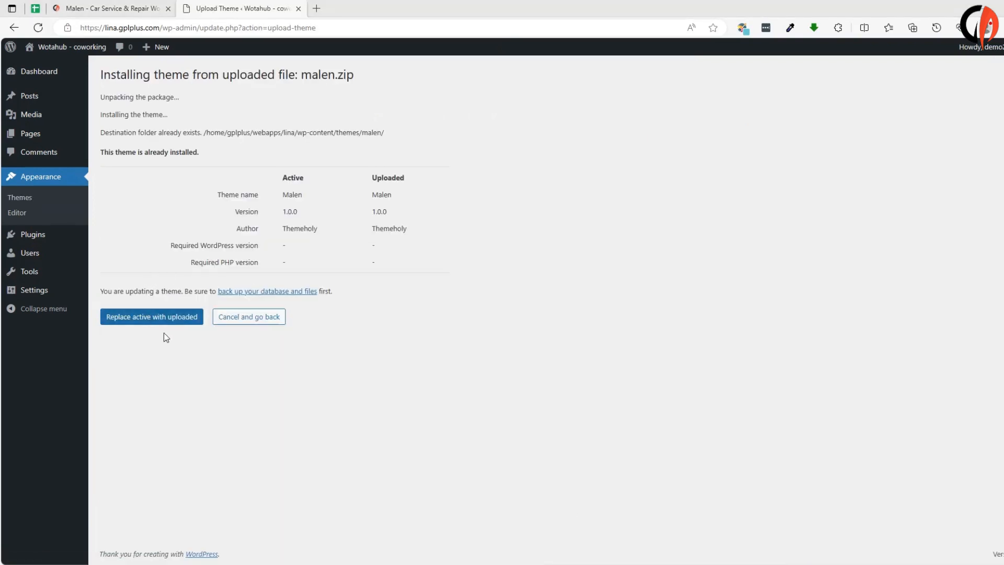
pyautogui.click(167, 317)
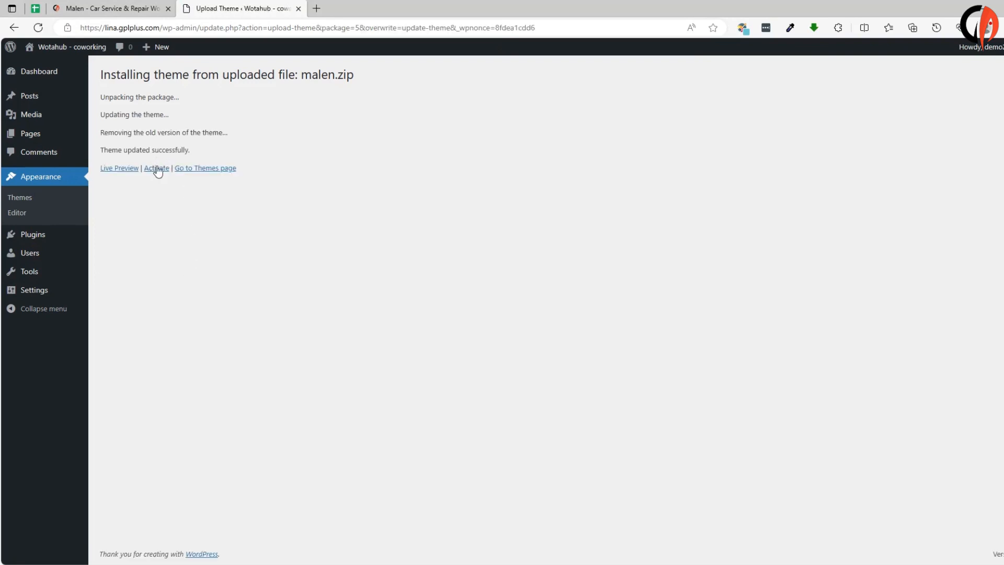
pyautogui.click(157, 168)
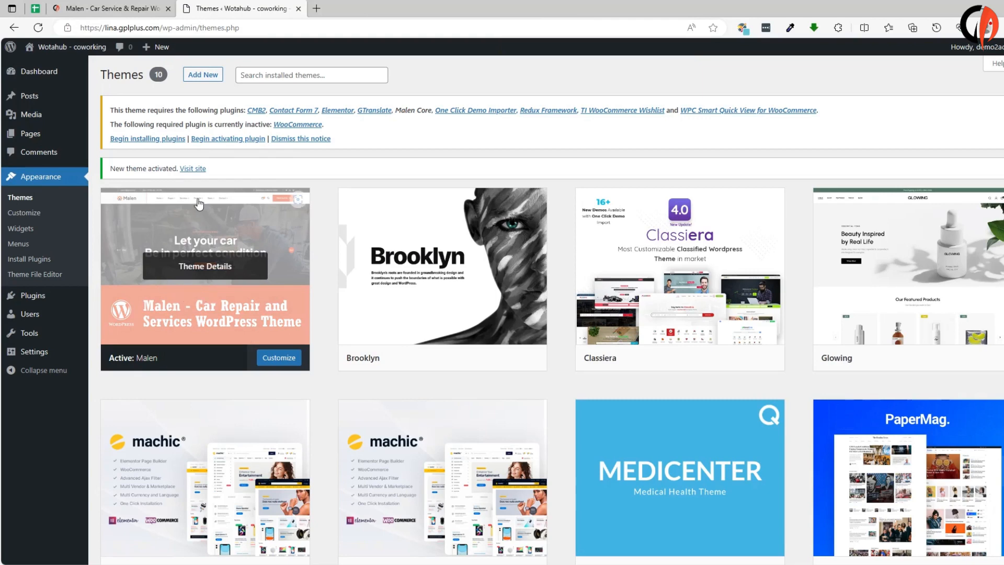
# - Bulk-install all the listed plugins that the Malen theme requires
pyautogui.click(148, 139)
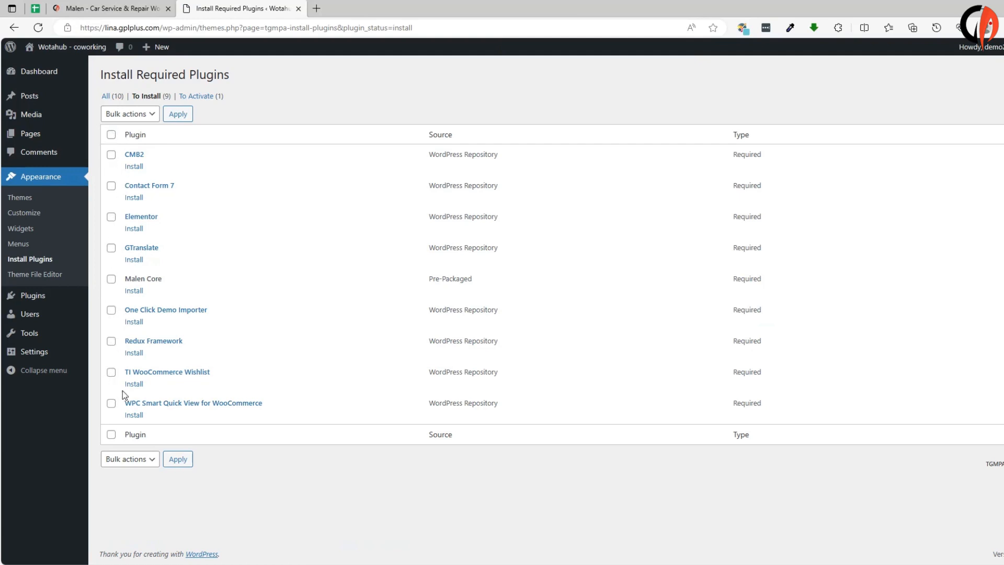
pyautogui.click(111, 434)
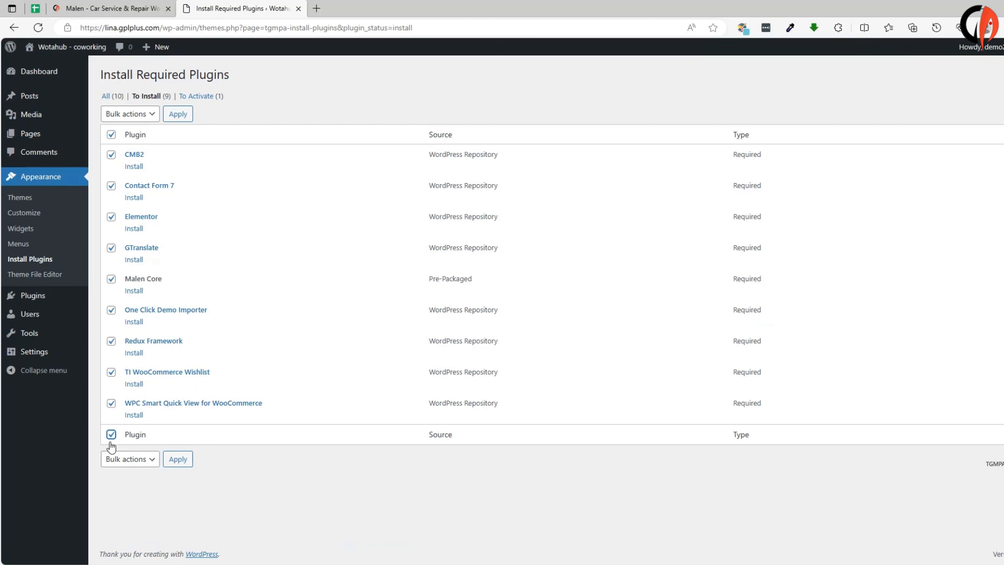
pyautogui.click(140, 459)
pyautogui.click(146, 486)
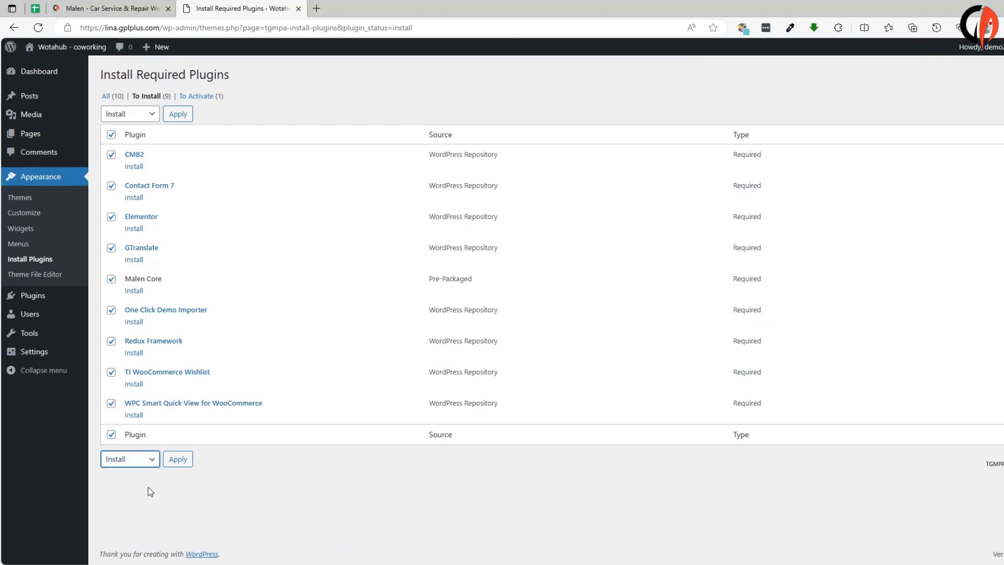
pyautogui.click(184, 461)
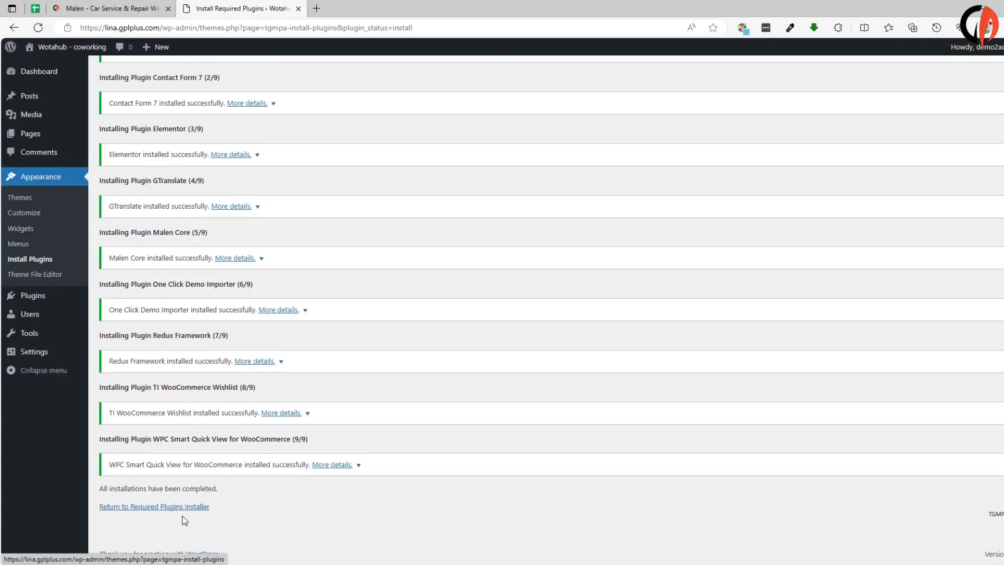
# - Return to the required plugins list and bulk-activate every plugin in it
pyautogui.click(190, 507)
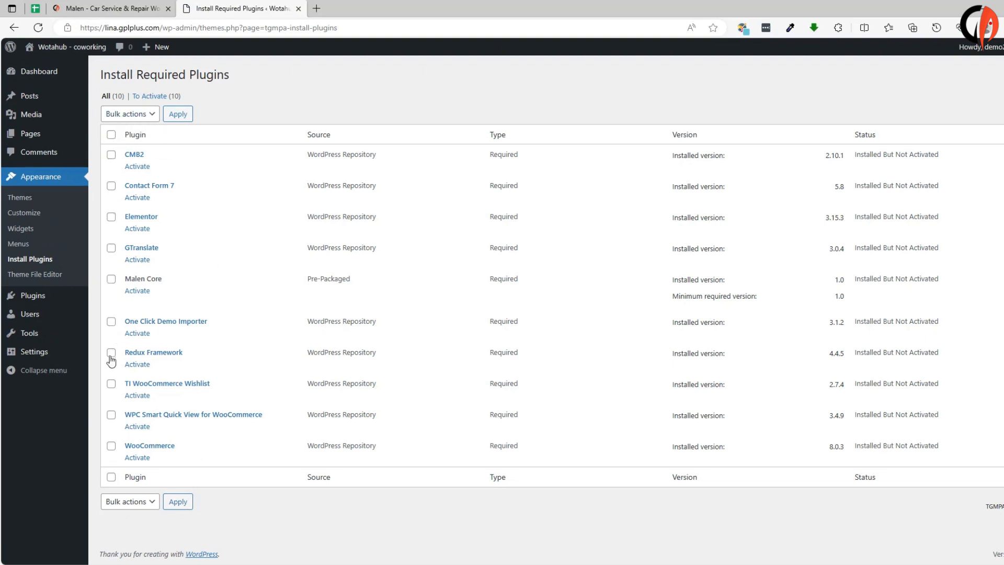
pyautogui.click(110, 476)
pyautogui.click(137, 505)
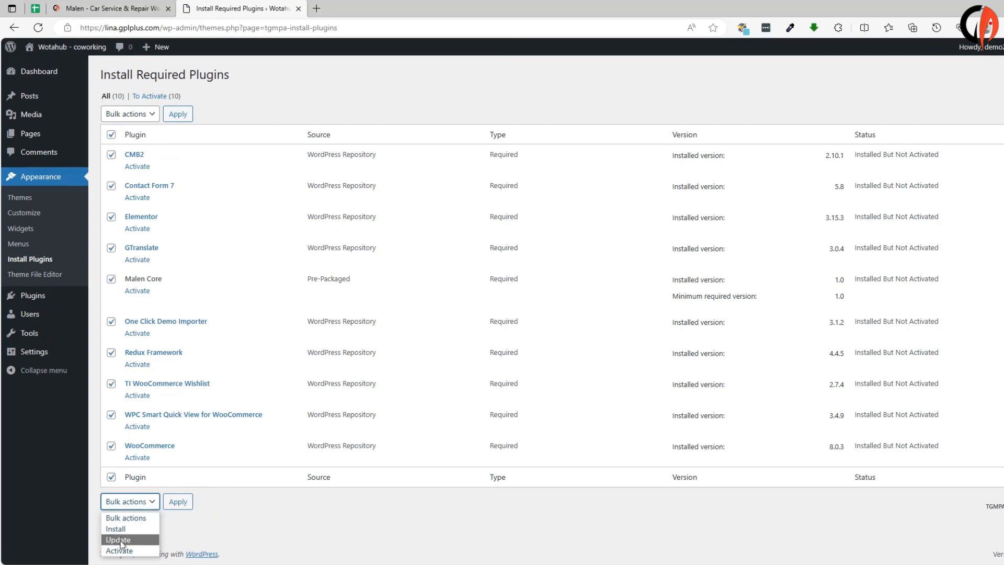
pyautogui.click(137, 549)
pyautogui.click(179, 501)
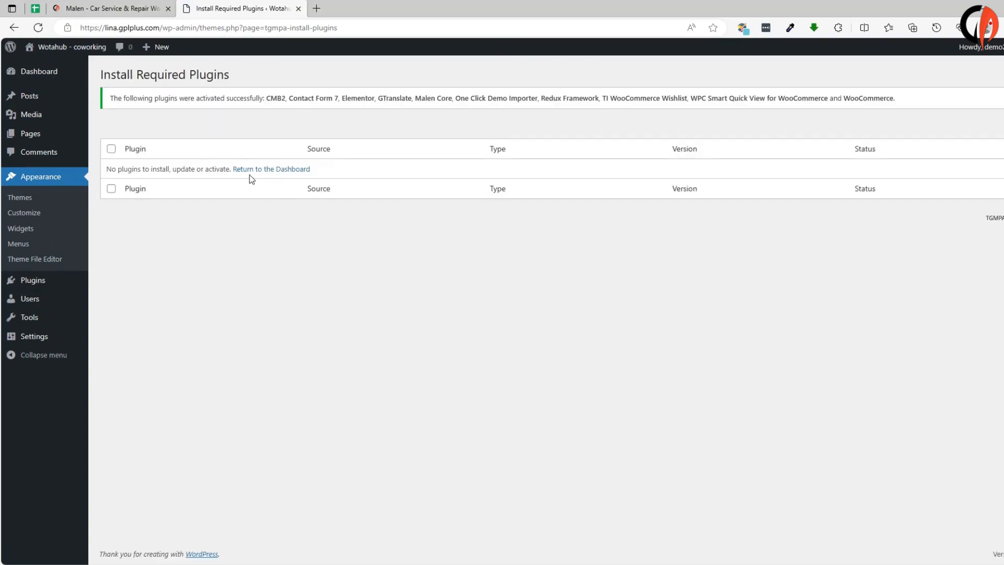
# - Open the theme's One Click Demo Import page and start importing the Malen demo data
pyautogui.moveTo(51, 75)
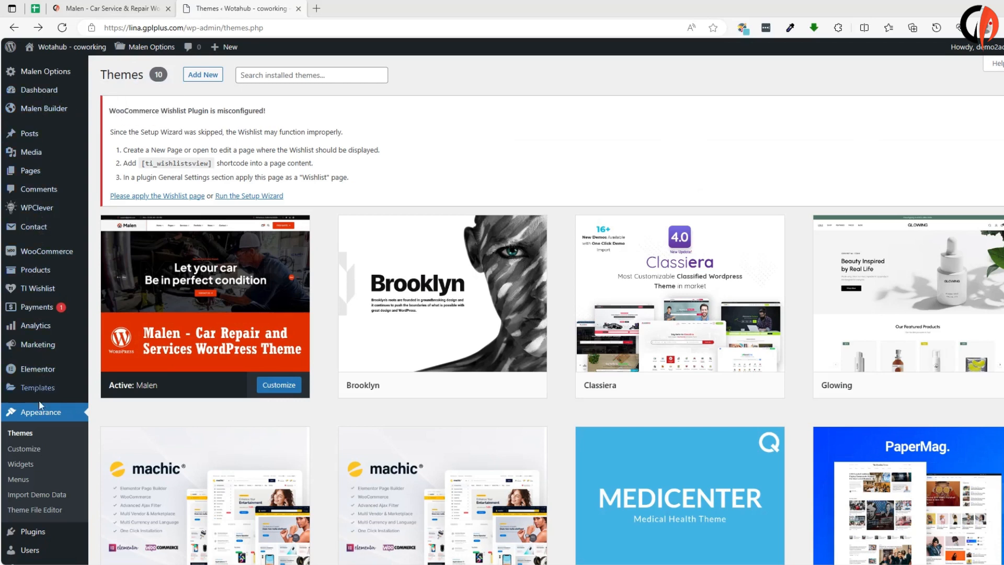
pyautogui.click(45, 495)
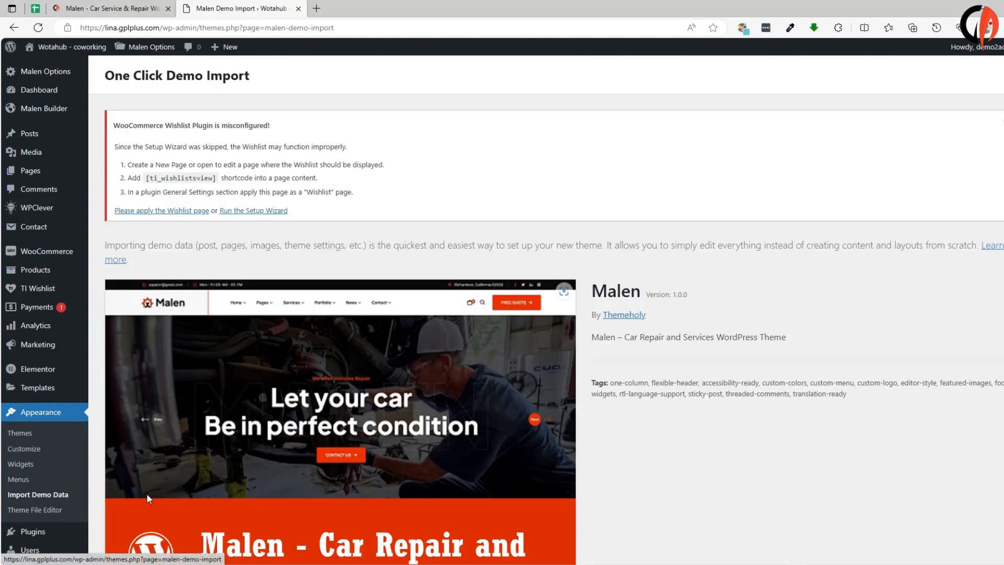
pyautogui.scroll(-7, 186, 378)
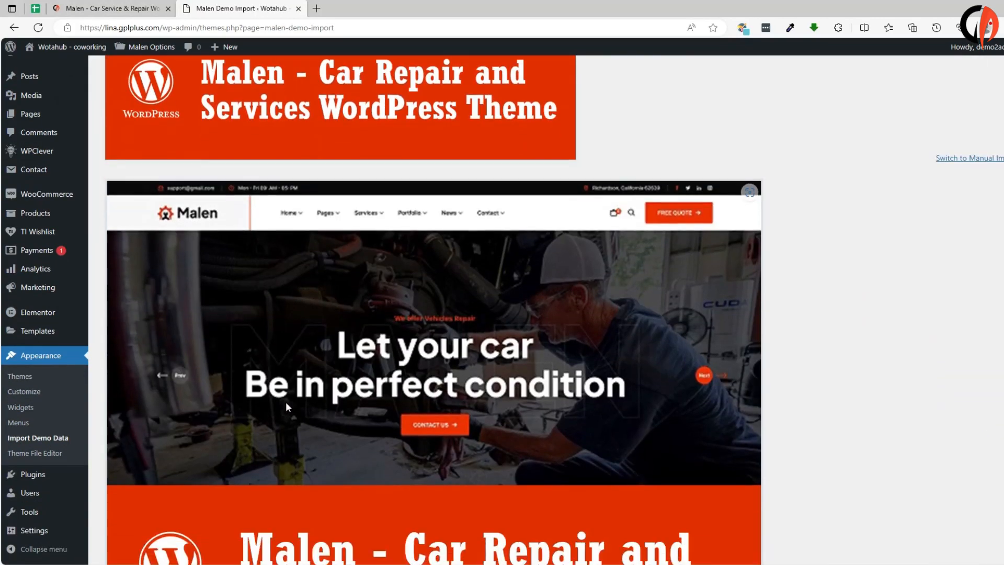
pyautogui.scroll(-5, 286, 402)
pyautogui.scroll(-1, 282, 397)
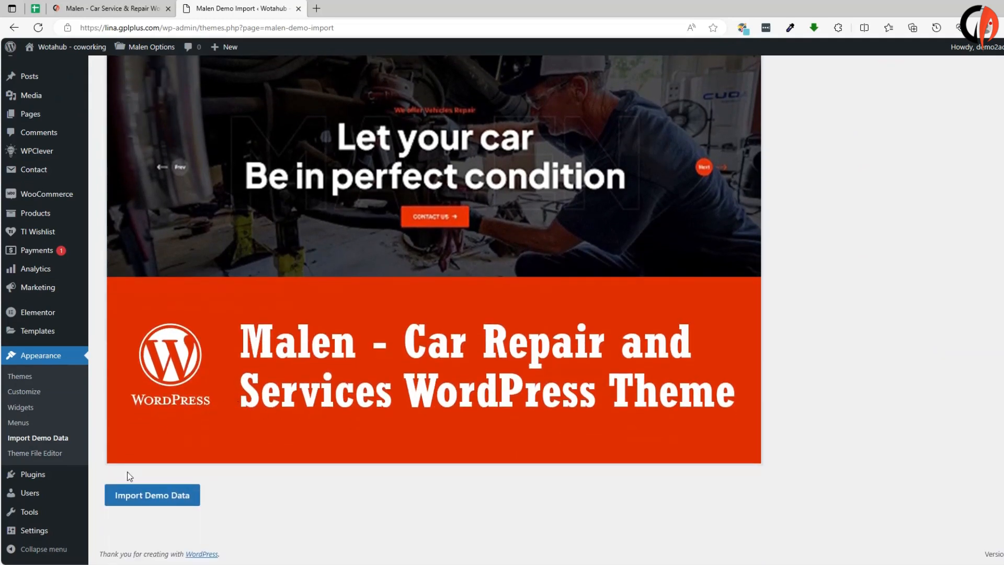
pyautogui.click(158, 497)
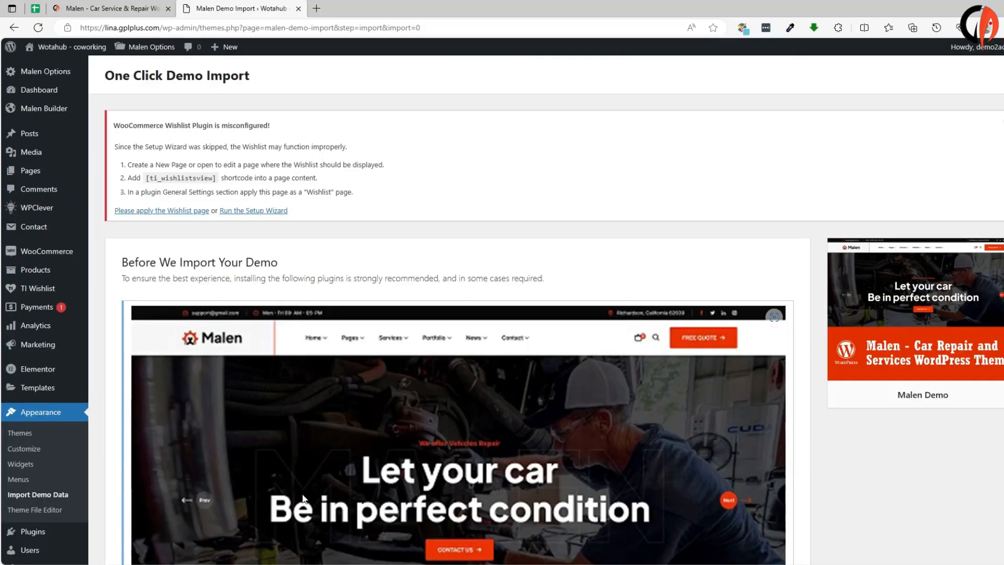
# - Include the recommended plugins WPForms, All in One SEO and MonsterInsights, and run the Malen demo import
pyautogui.scroll(-10, 309, 377)
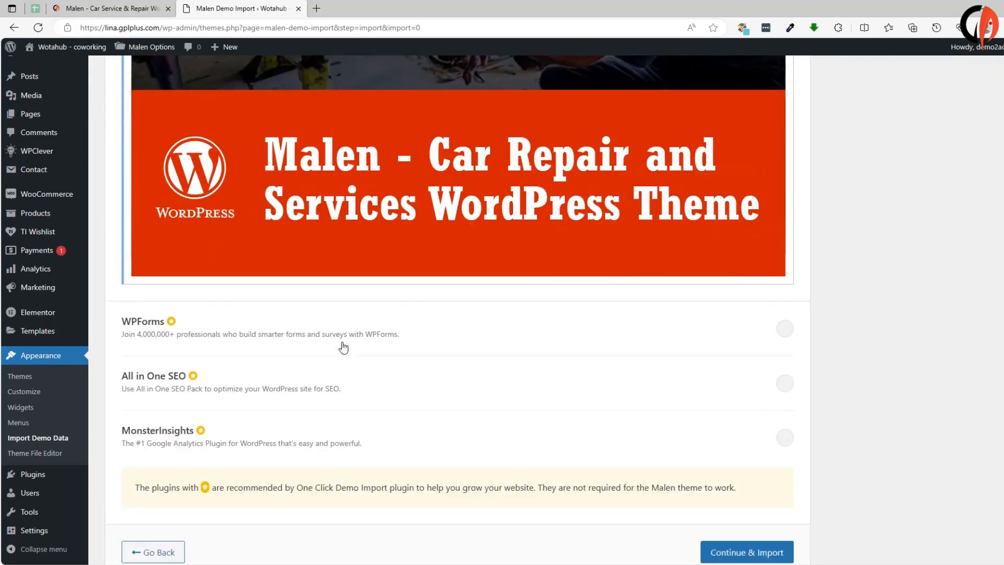
pyautogui.scroll(-1, 343, 348)
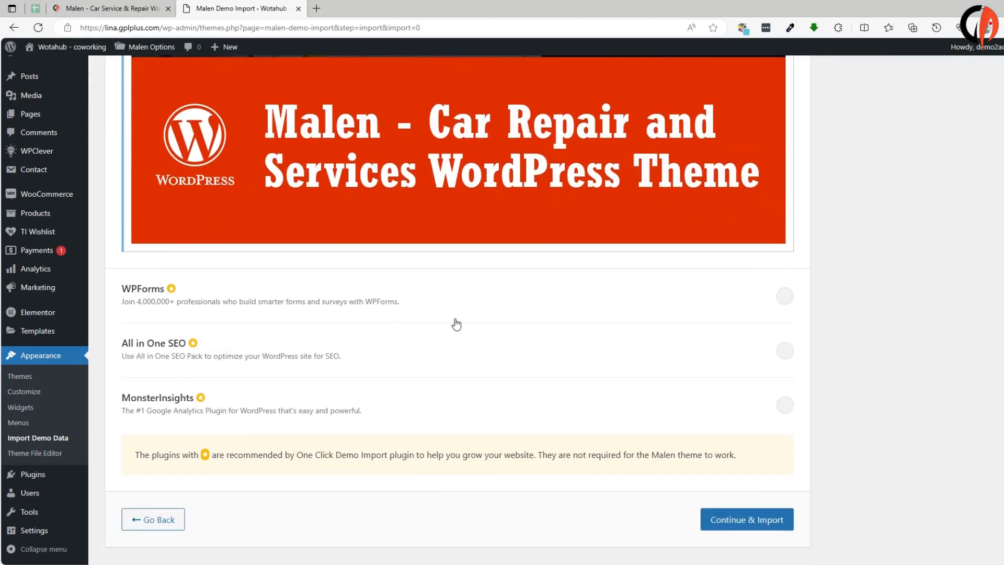
pyautogui.click(786, 303)
pyautogui.click(787, 352)
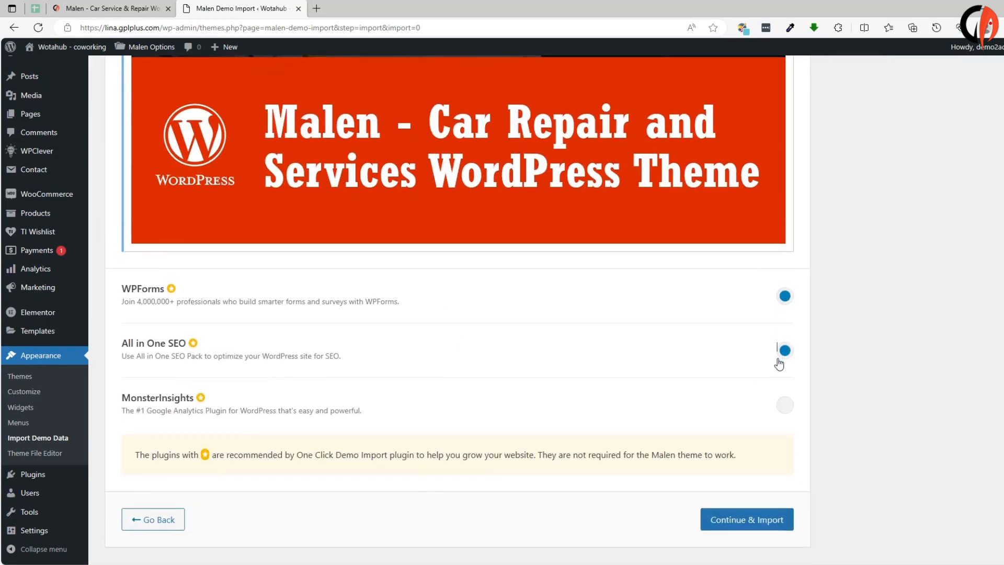
pyautogui.click(787, 408)
pyautogui.click(738, 519)
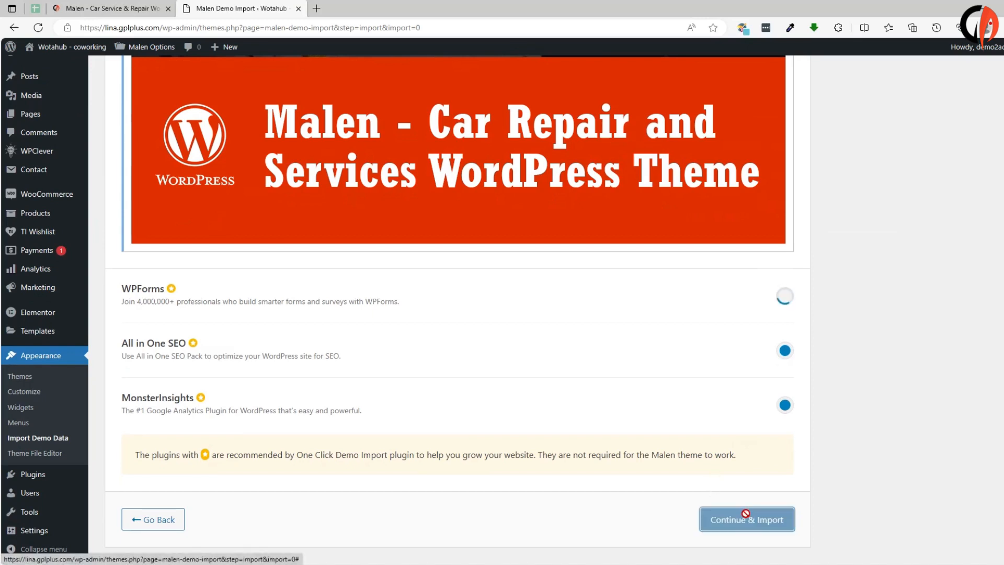
pyautogui.scroll(-1, 844, 515)
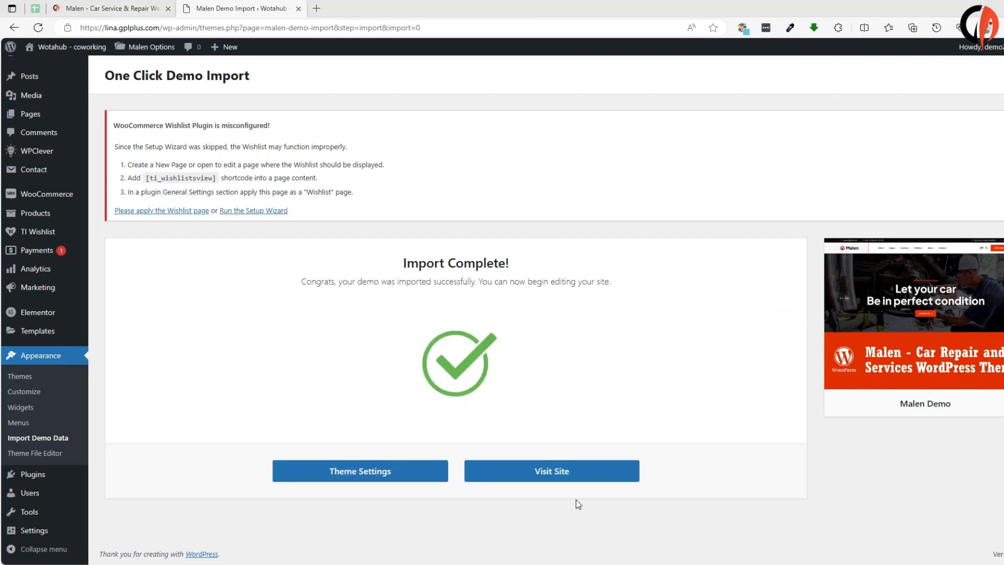
# - Visit the site's front end from the import completion page
pyautogui.click(562, 473)
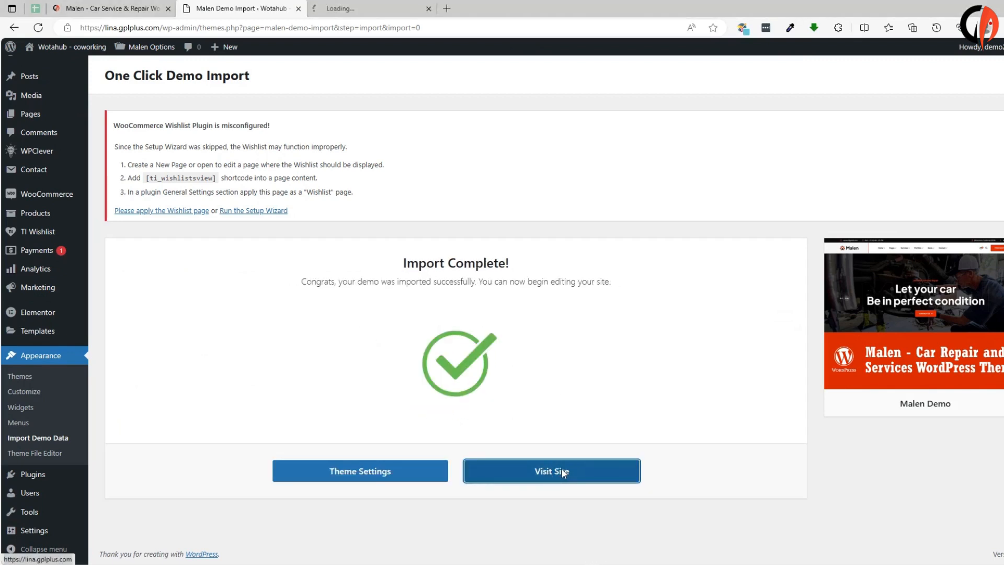
# - Switch to the site's newly opened home page and examine its hero, company, services and core features sections
pyautogui.click(361, 9)
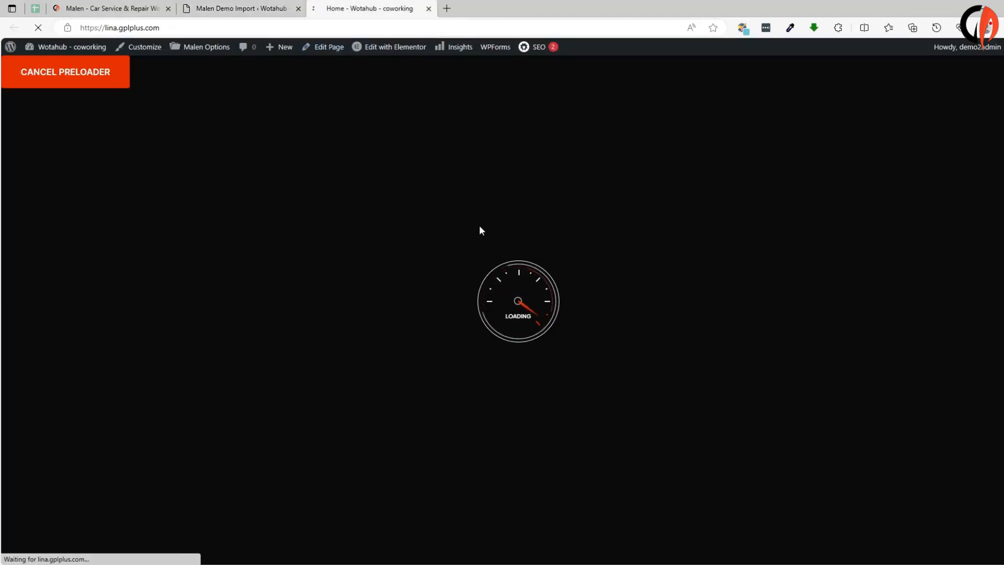
pyautogui.scroll(-3, 457, 302)
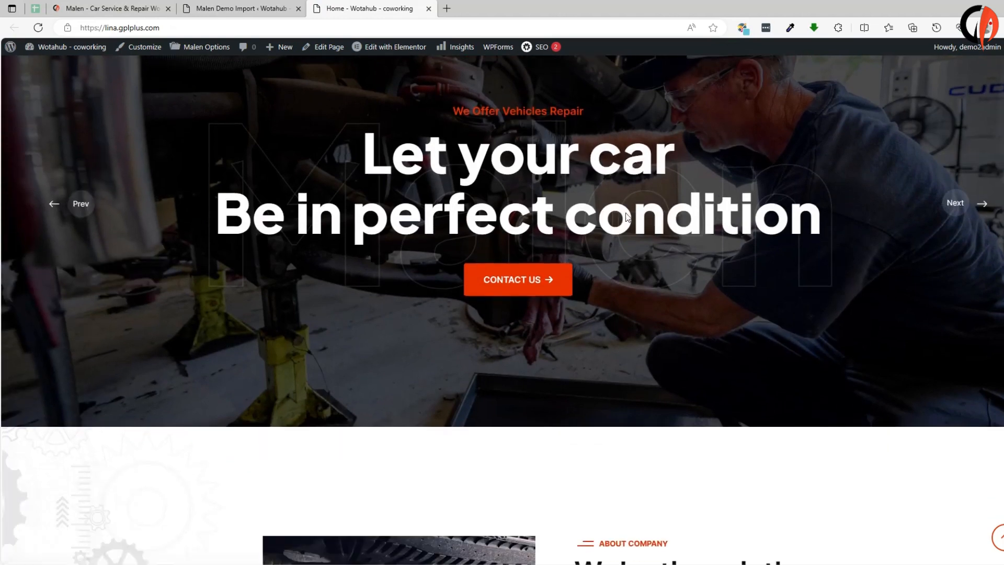
pyautogui.scroll(-7, 458, 302)
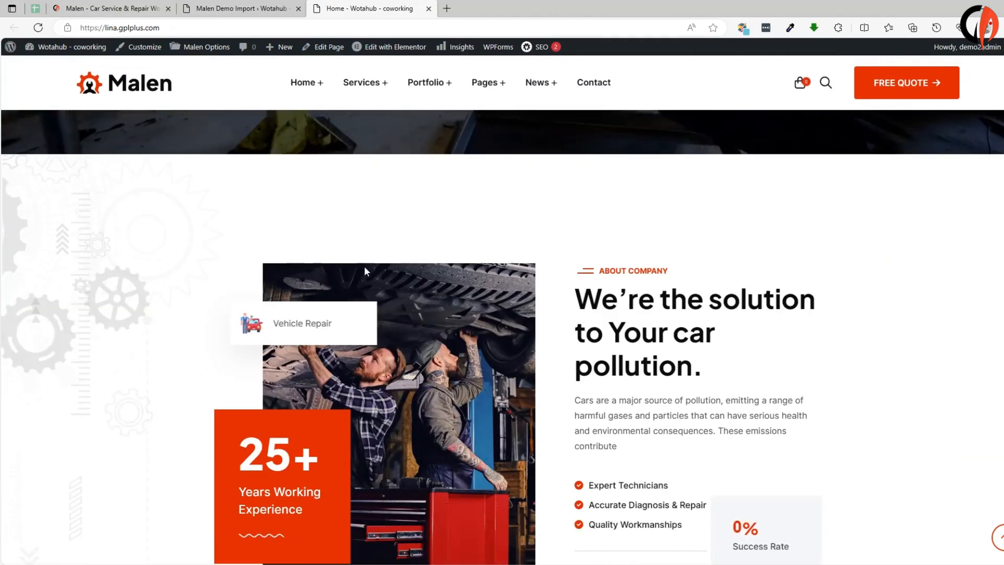
pyautogui.scroll(-5, 568, 324)
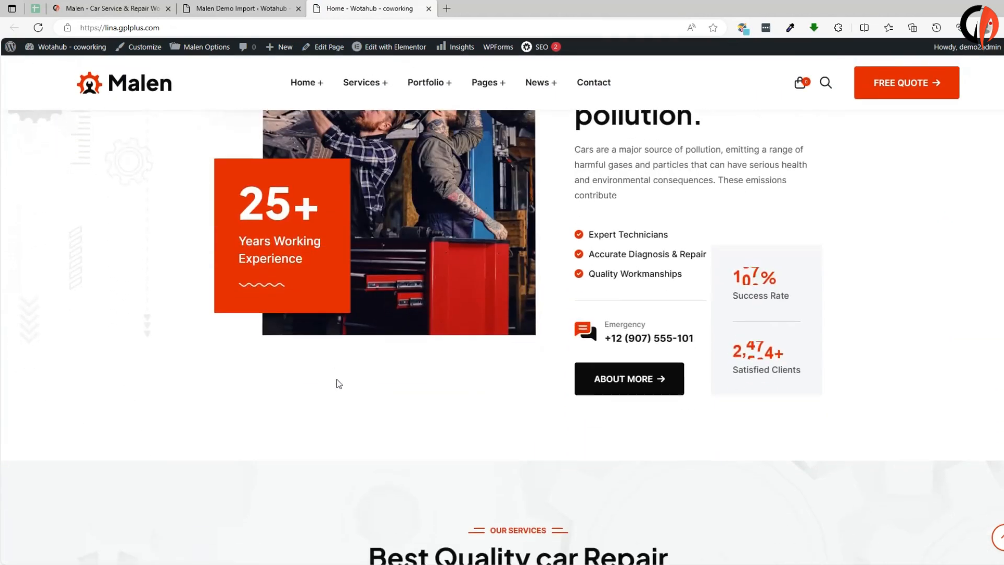
pyautogui.scroll(-4, 379, 404)
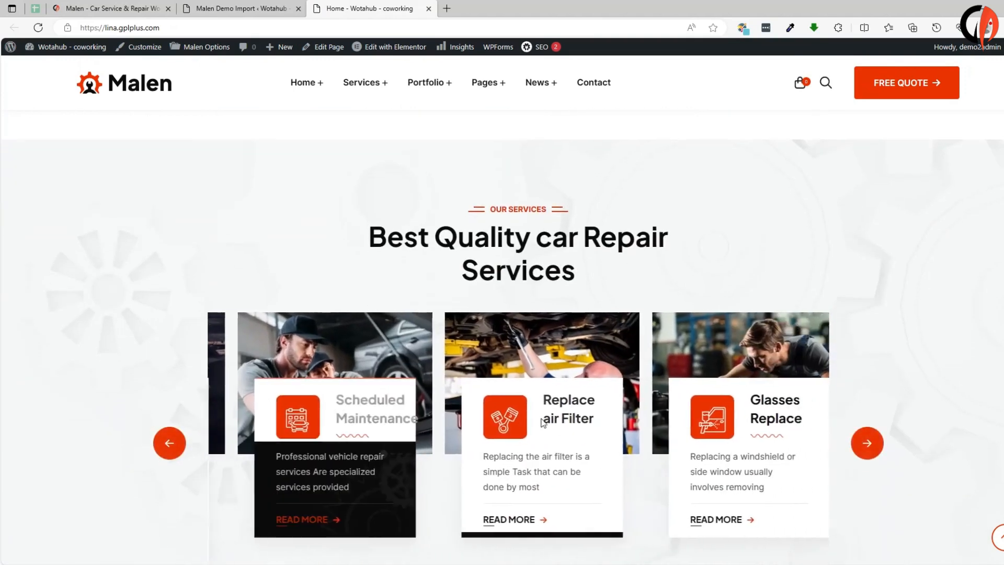
pyautogui.scroll(-6, 826, 381)
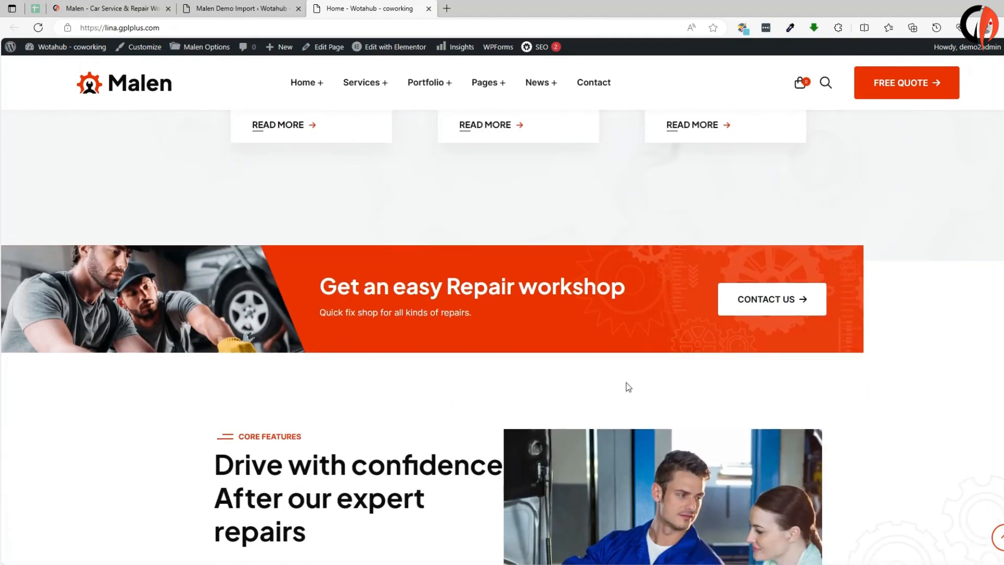
pyautogui.scroll(-4, 394, 384)
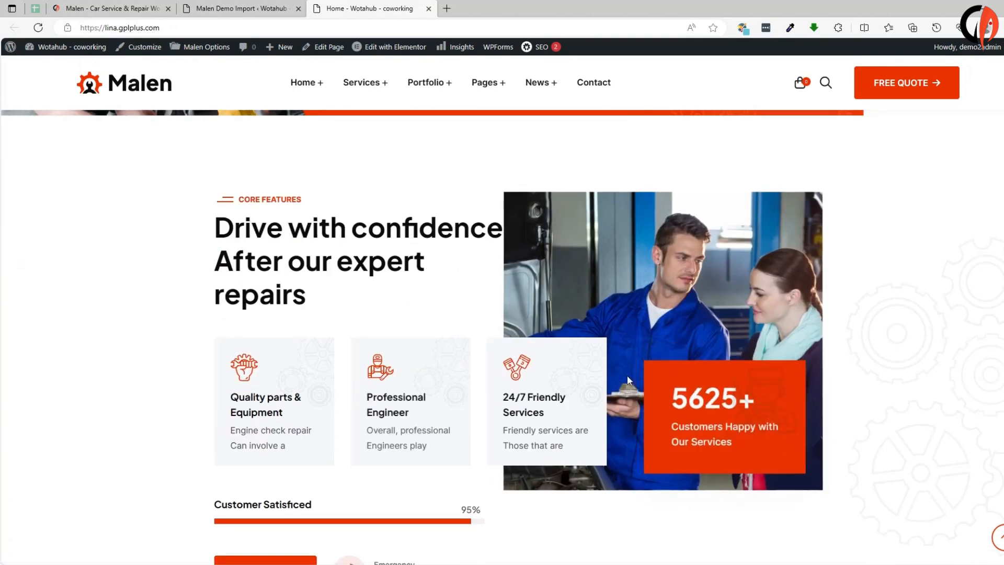
pyautogui.scroll(-4, 418, 400)
pyautogui.scroll(-6, 418, 400)
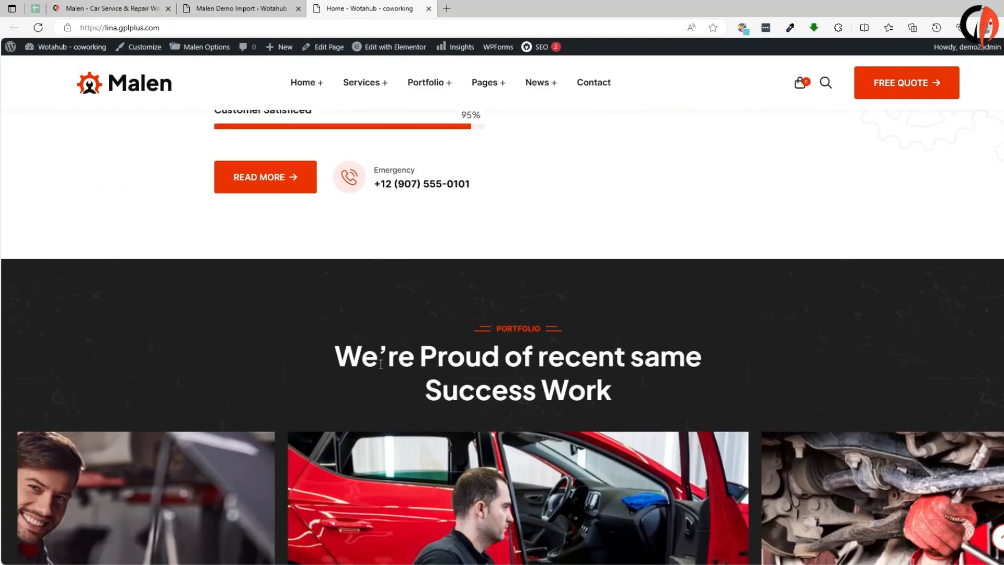
# - Examine the home page's portfolio, team, testimonial, appointment form, blog and newsletter sections down to the footer
pyautogui.scroll(-4, 557, 396)
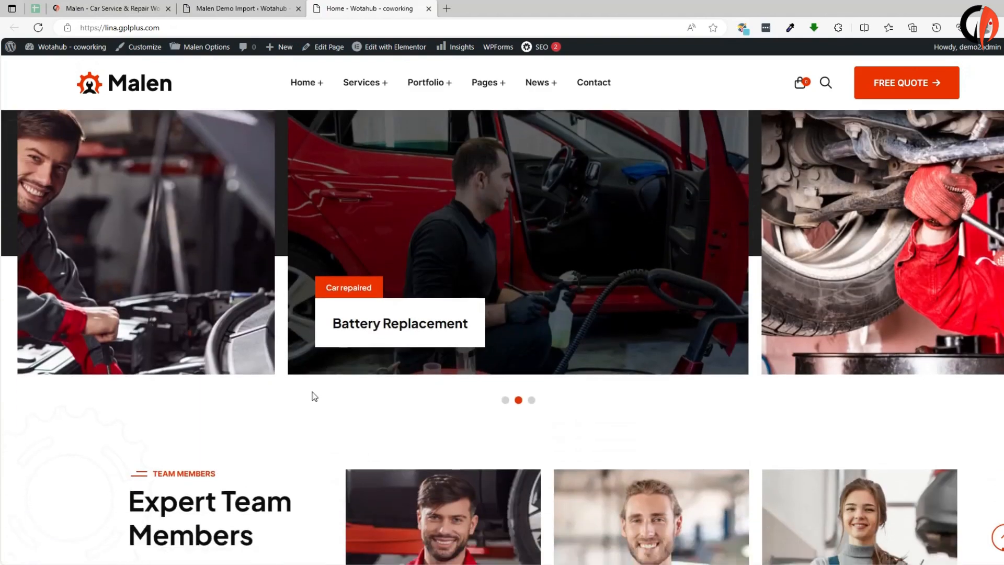
pyautogui.scroll(-5, 585, 366)
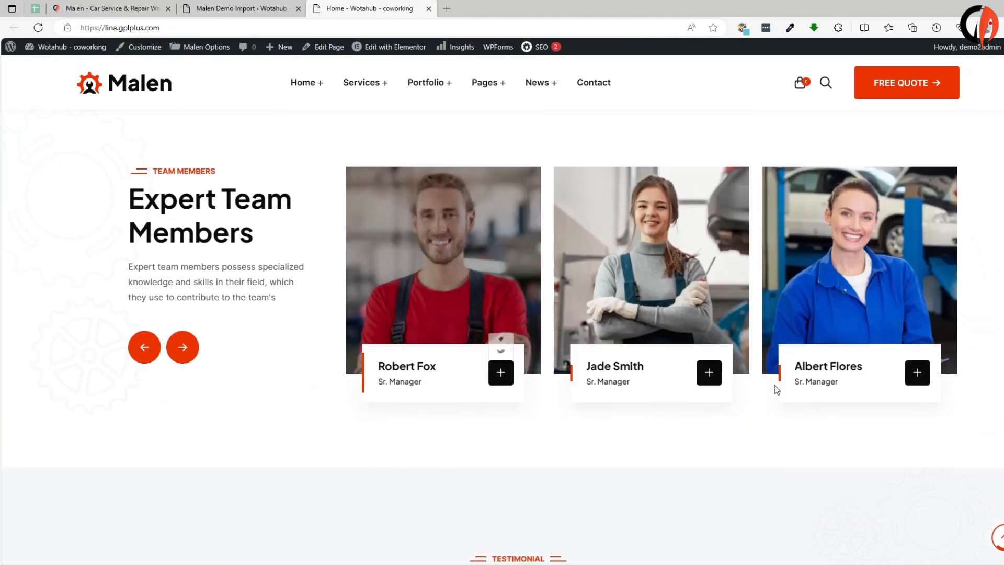
pyautogui.scroll(-5, 666, 321)
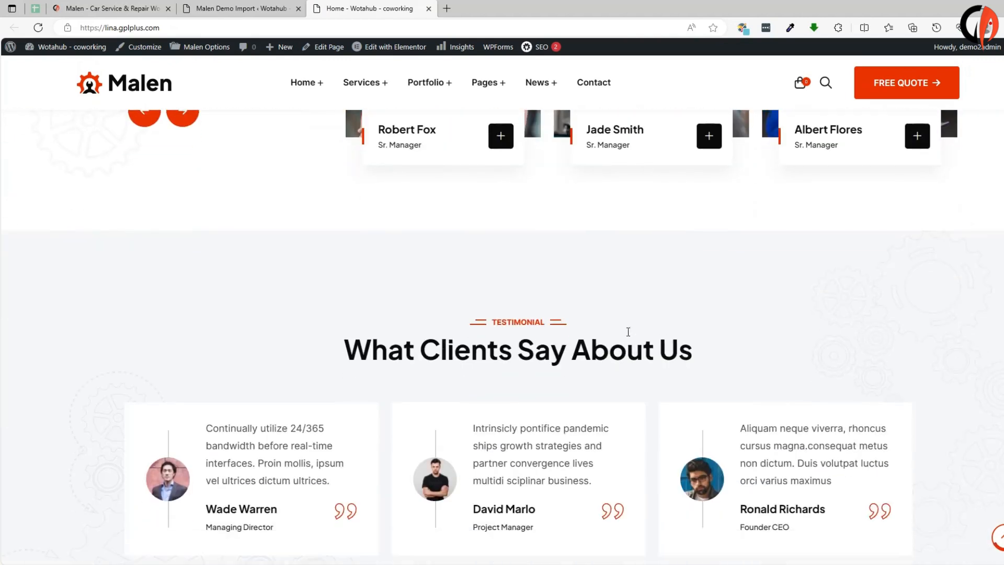
pyautogui.scroll(-5, 628, 332)
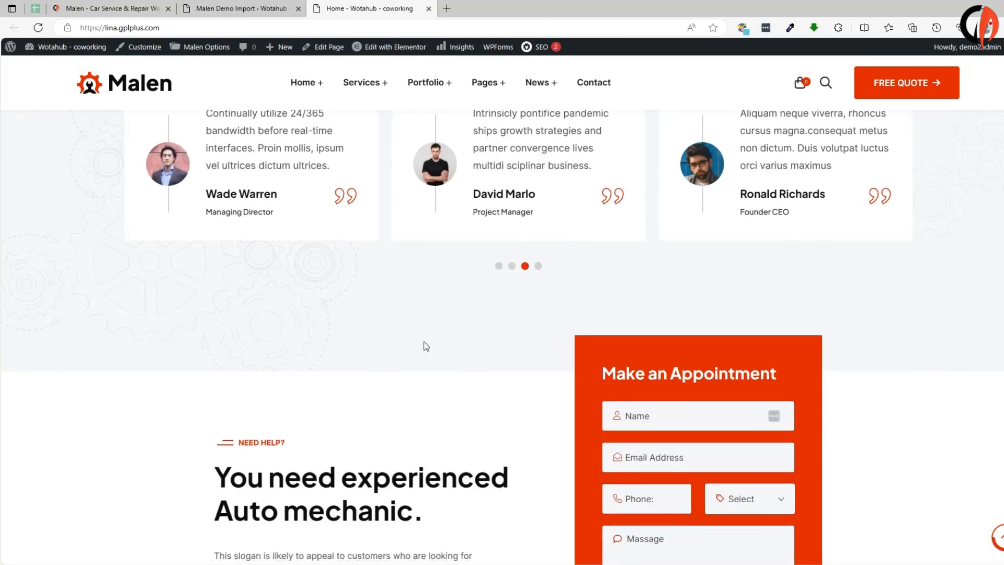
pyautogui.scroll(-5, 426, 346)
pyautogui.scroll(-3, 443, 377)
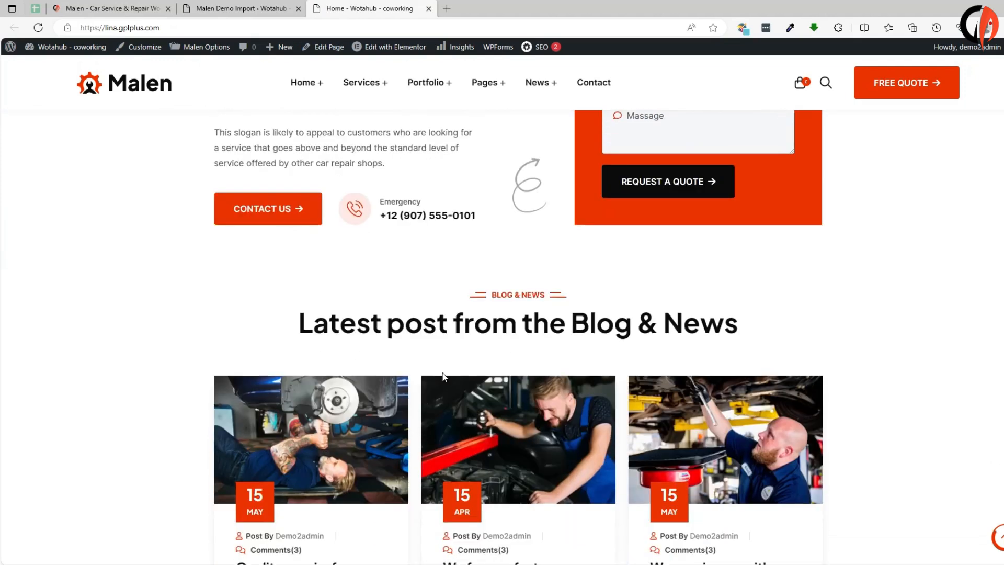
pyautogui.scroll(-1, 443, 376)
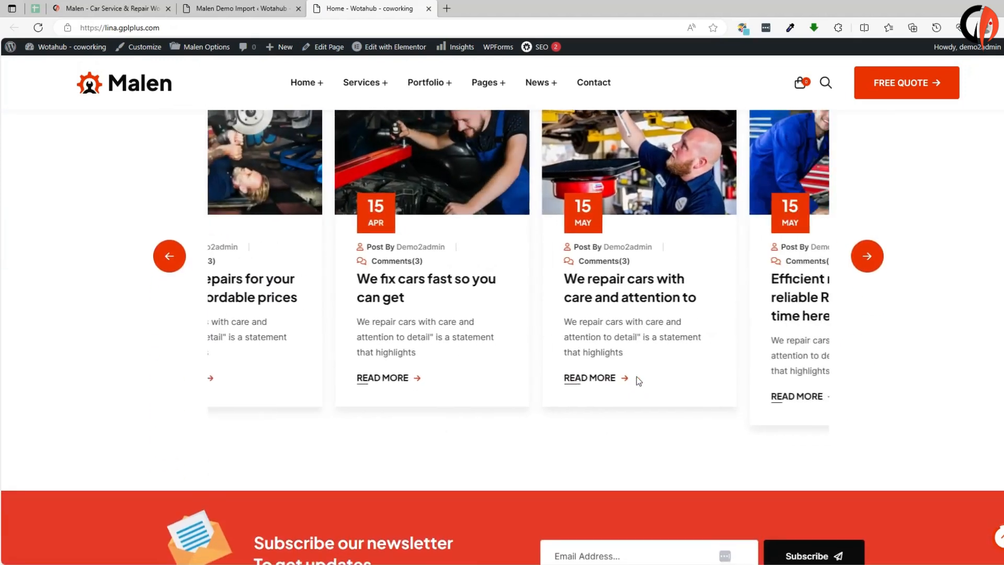
pyautogui.scroll(-8, 526, 356)
pyautogui.scroll(-1, 524, 401)
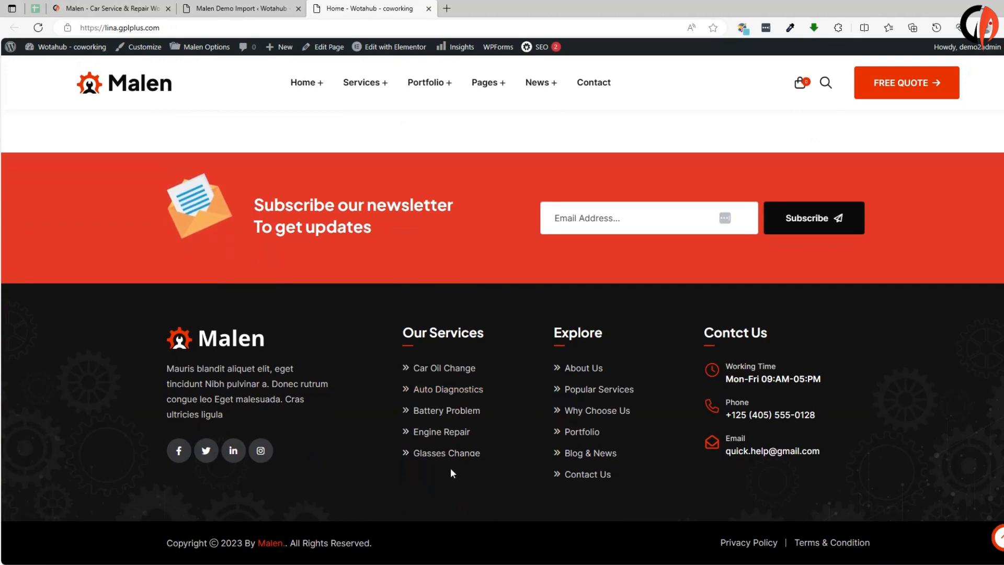
# - Review the home page sections again from the footer back up to the header and hero banner
pyautogui.scroll(12, 450, 473)
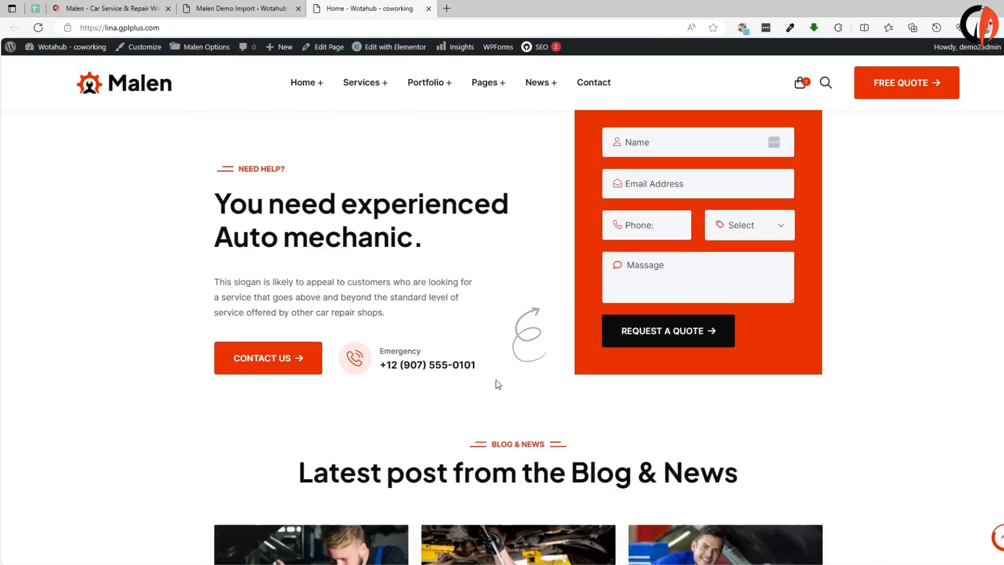
pyautogui.scroll(10, 498, 384)
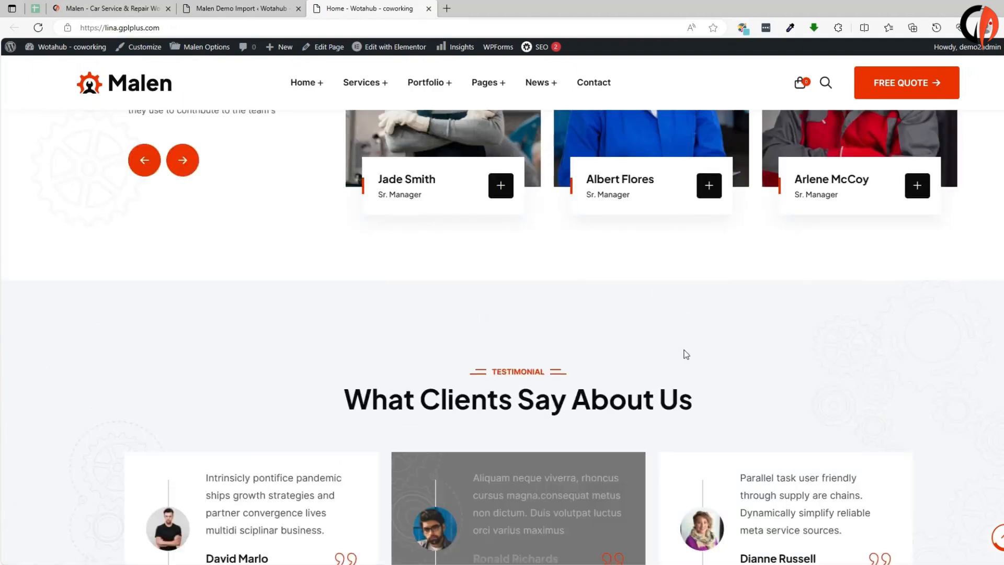
pyautogui.scroll(10, 686, 355)
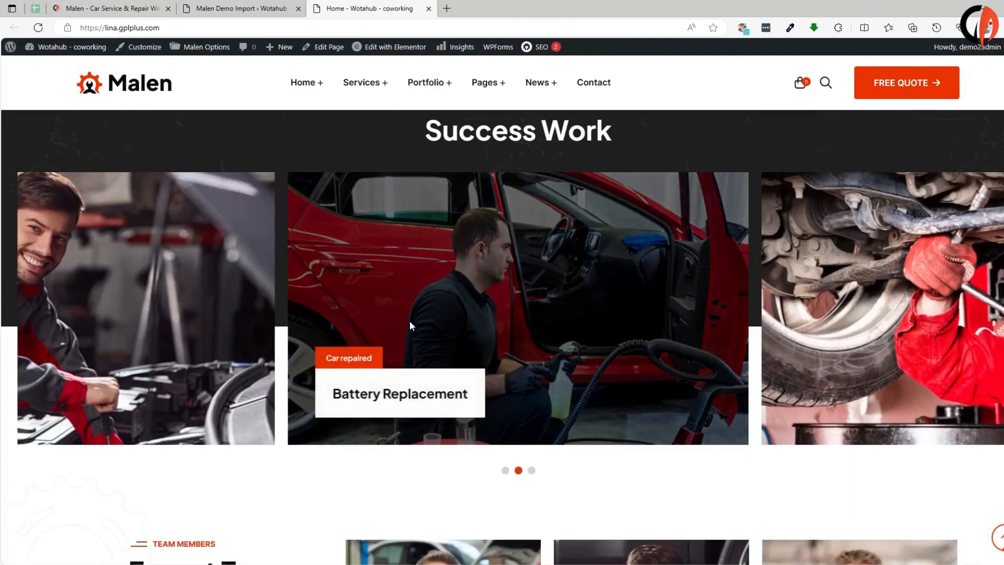
pyautogui.scroll(10, 410, 321)
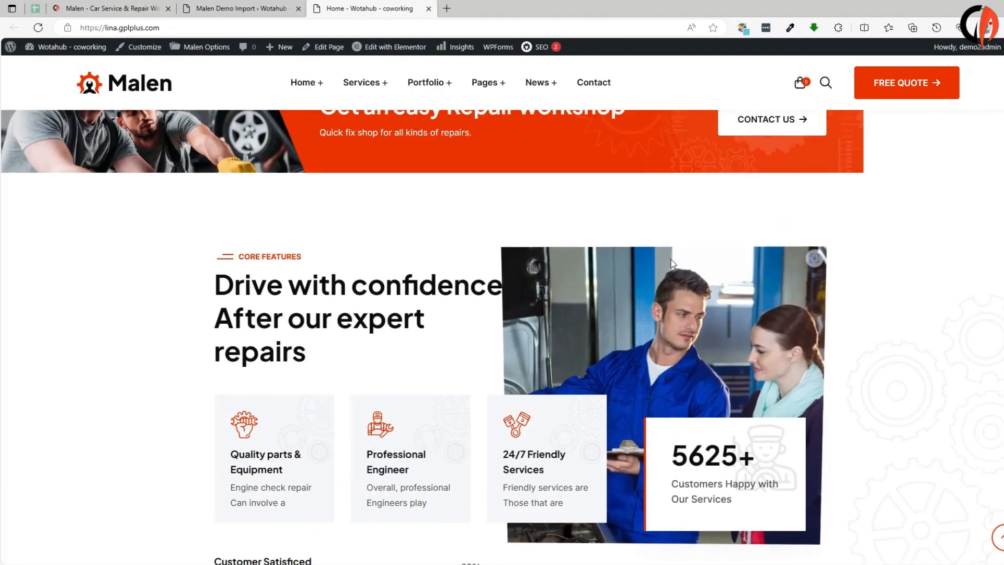
pyautogui.scroll(10, 673, 263)
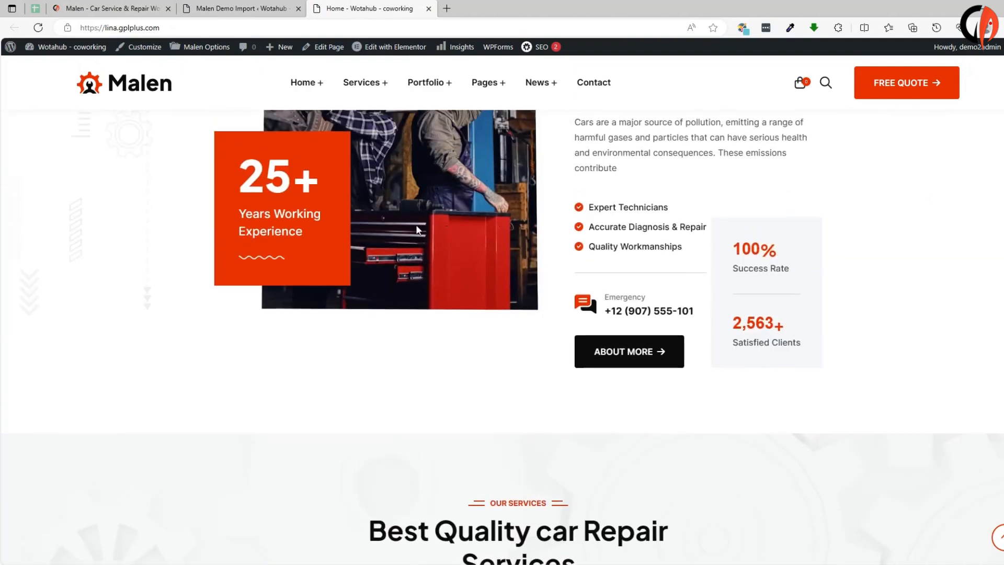
pyautogui.scroll(10, 418, 230)
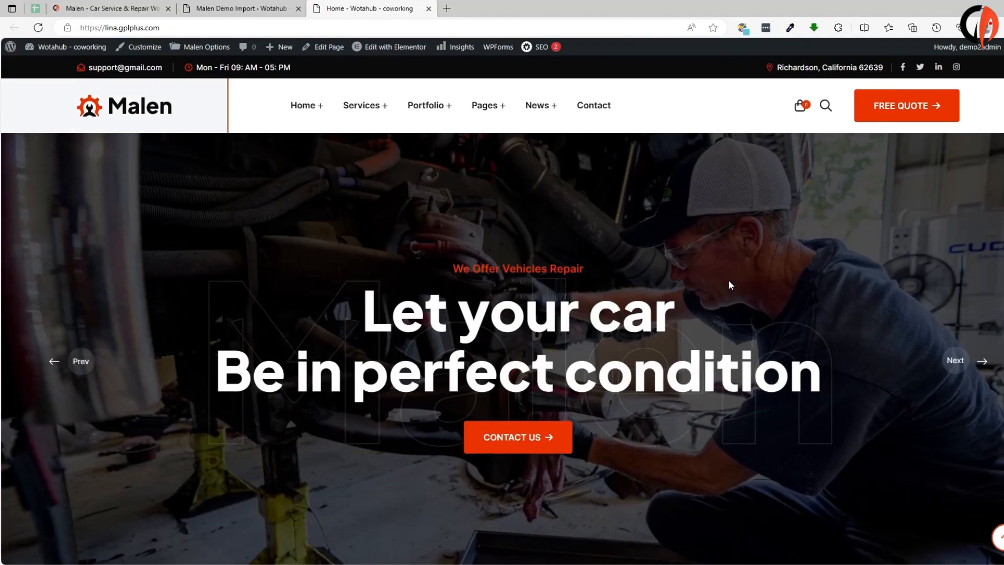